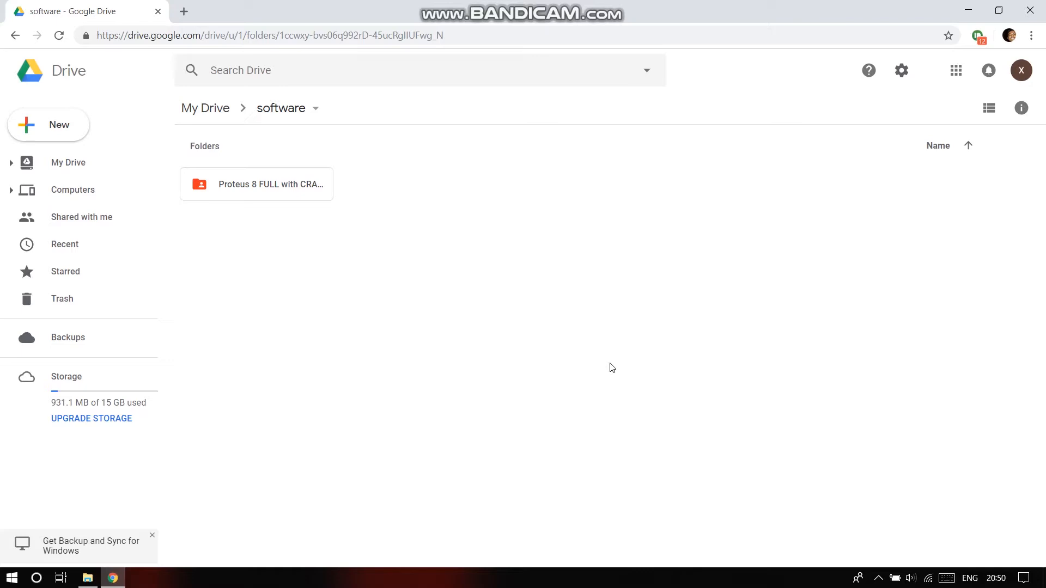
Step: Locate the downloaded Proteus software folder and launch the Proteus 8 Professional setup
left_click(319, 190)
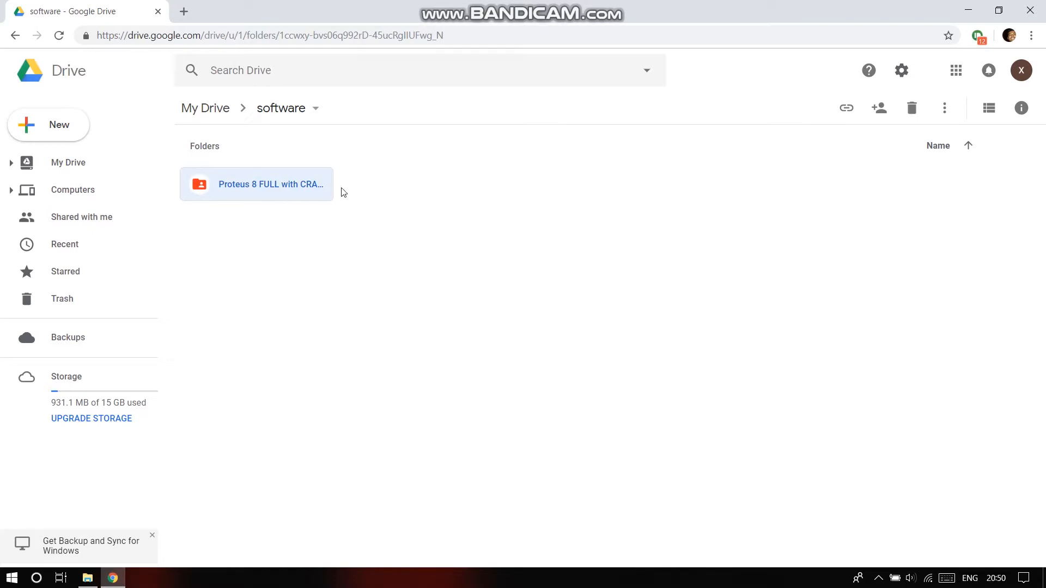
left_click(970, 10)
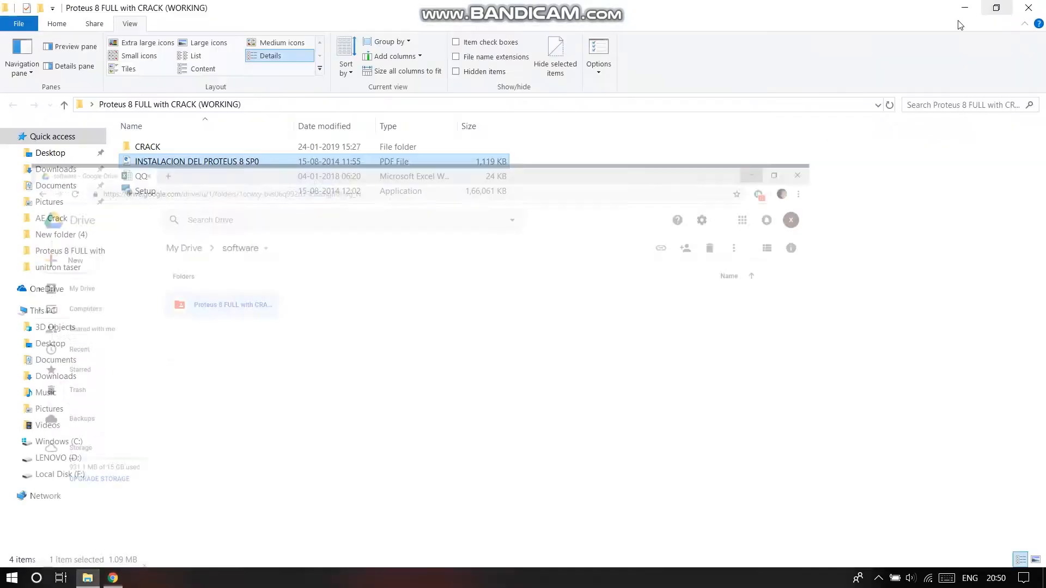
left_click(251, 295)
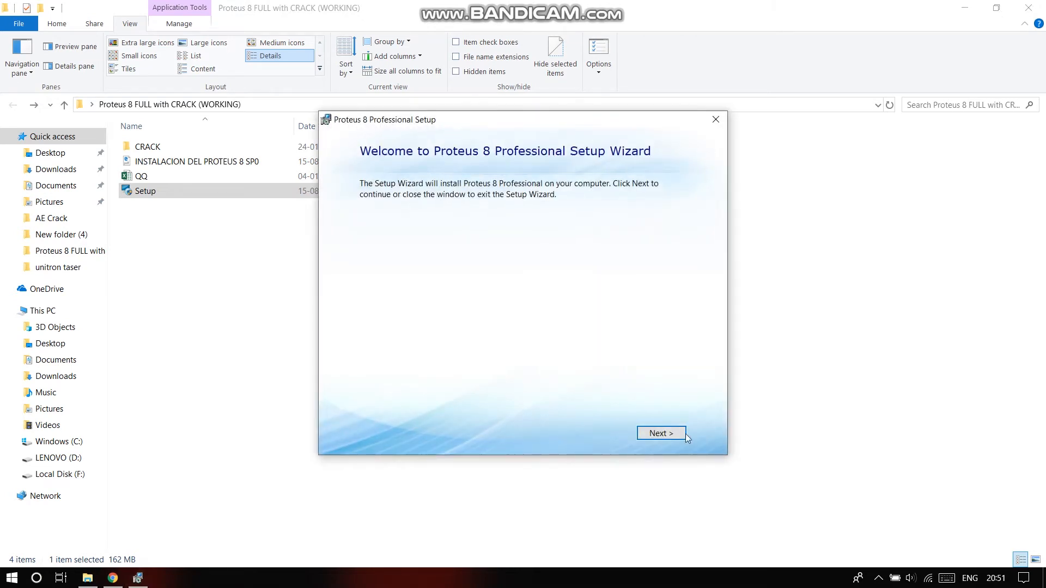
Step: Accept the licence terms, keep the locally installed licence key option and reach the Licence Manager
left_click(662, 433)
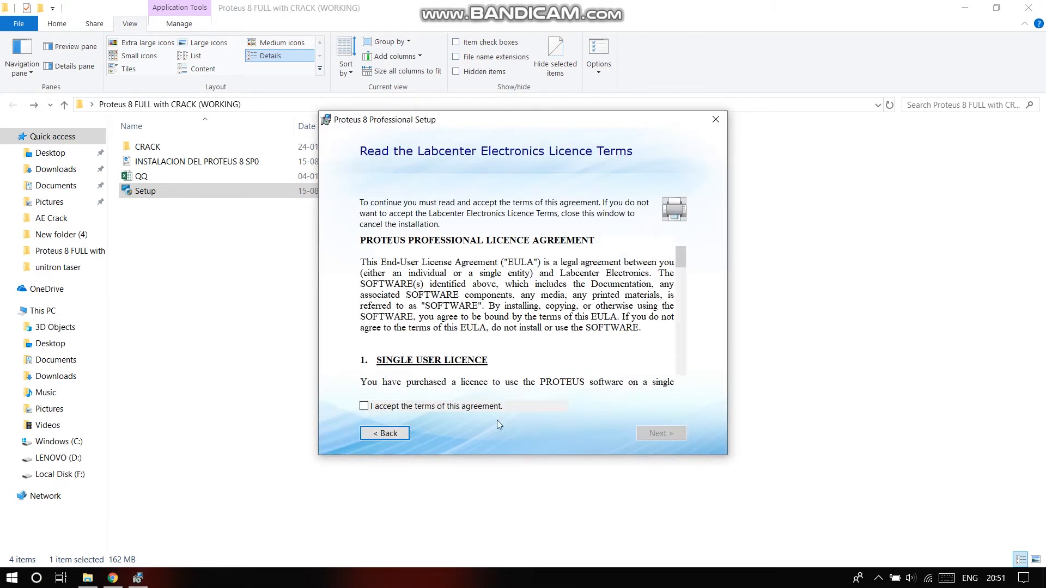
left_click(467, 407)
left_click(650, 434)
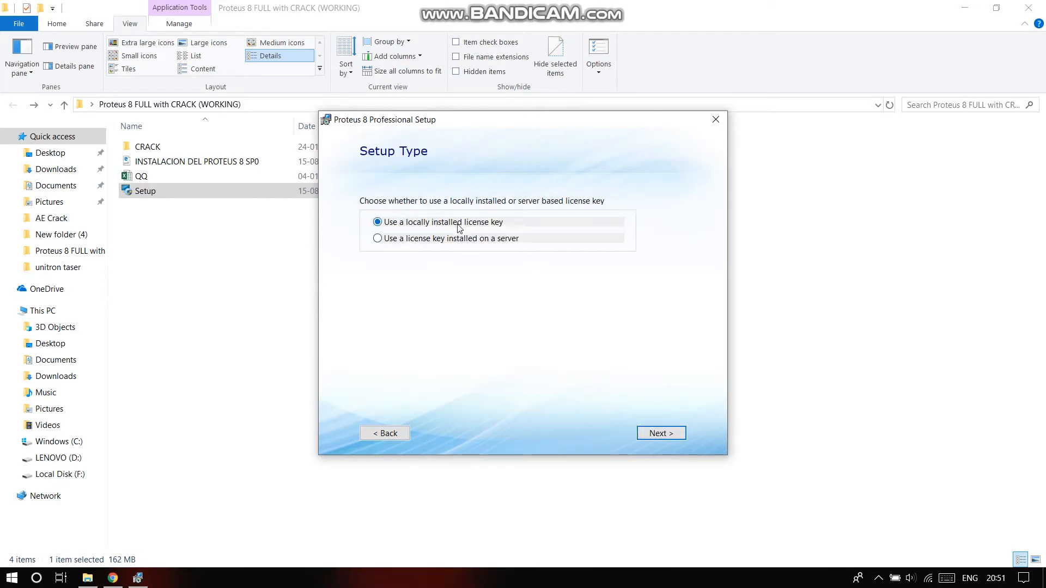
left_click(658, 427)
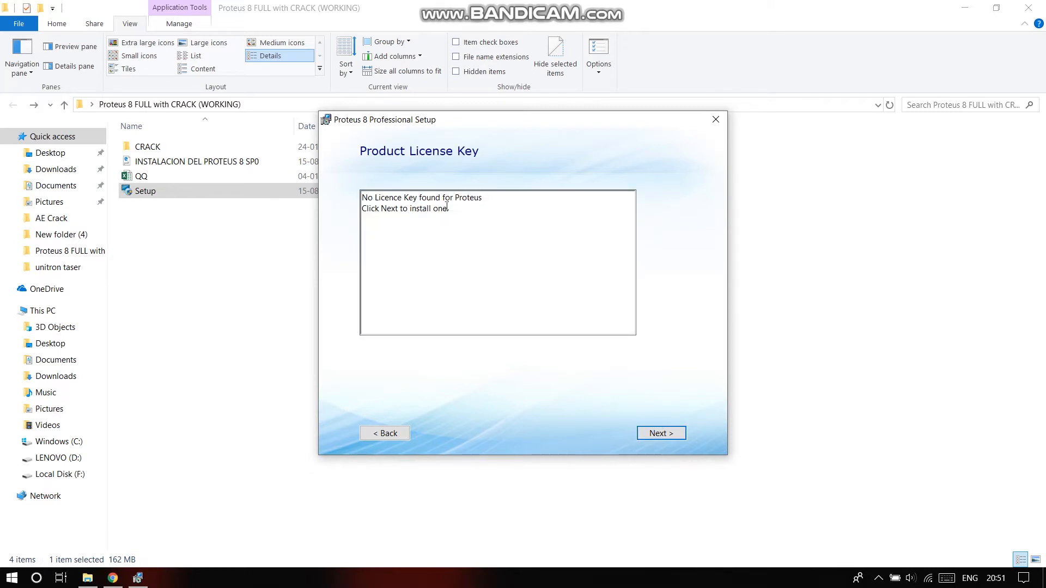
left_click(652, 435)
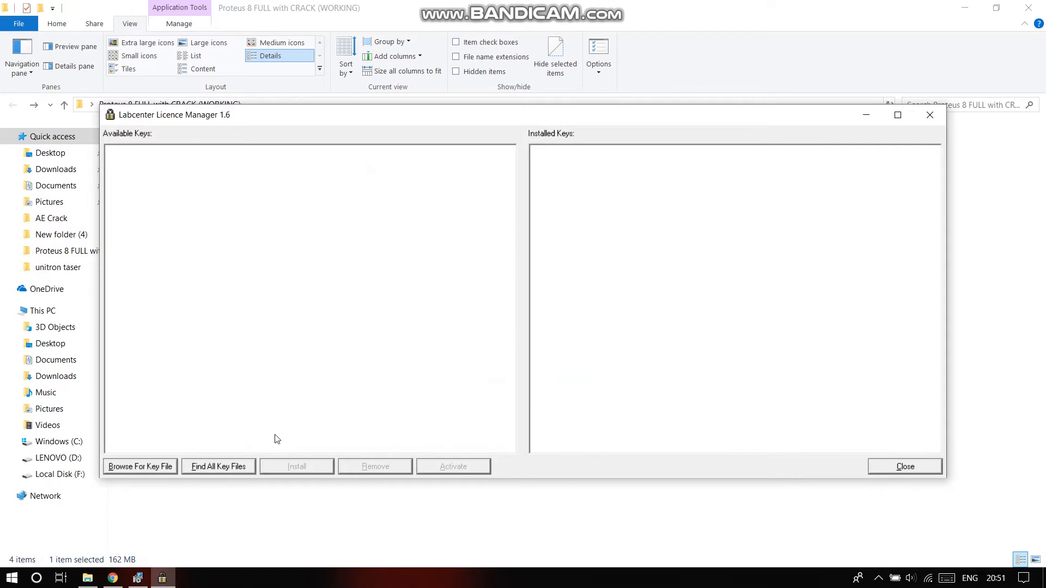
Step: Load LICENCE.lxk from Proteus 8 FULL with CRACK (WORKING) > CRACK as the key file
left_click(139, 468)
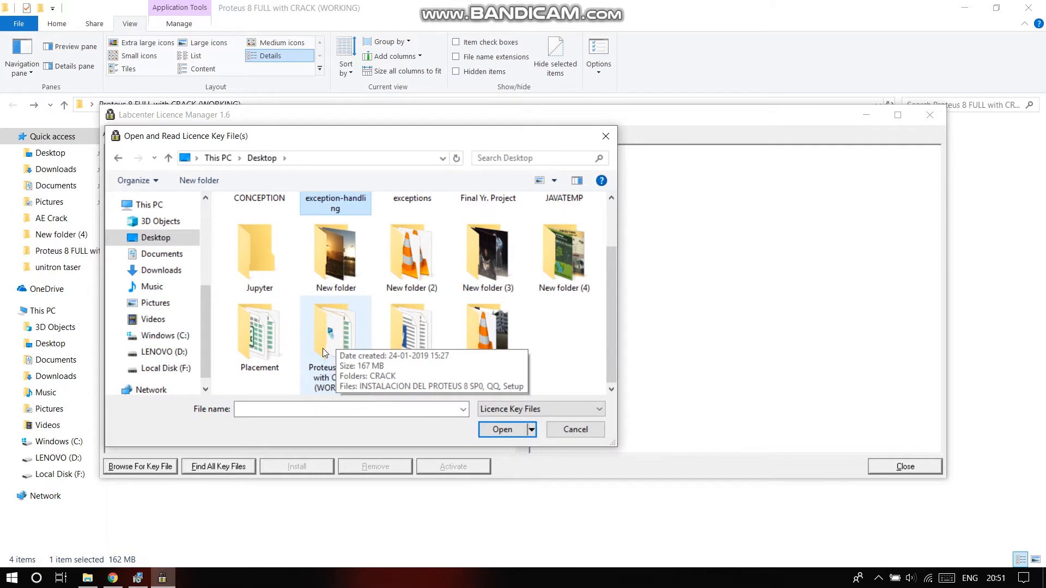
double_click(323, 346)
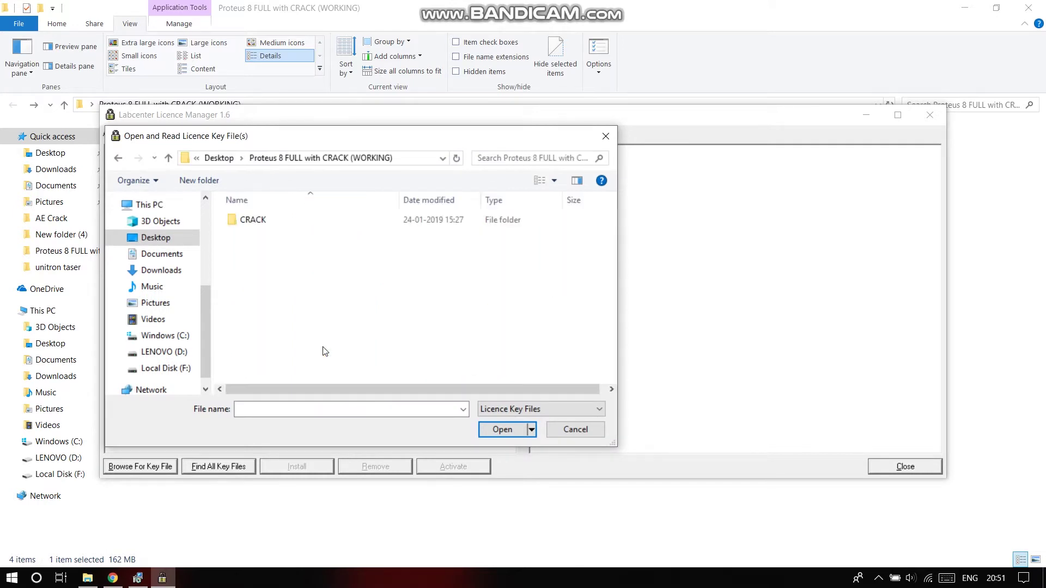
double_click(260, 222)
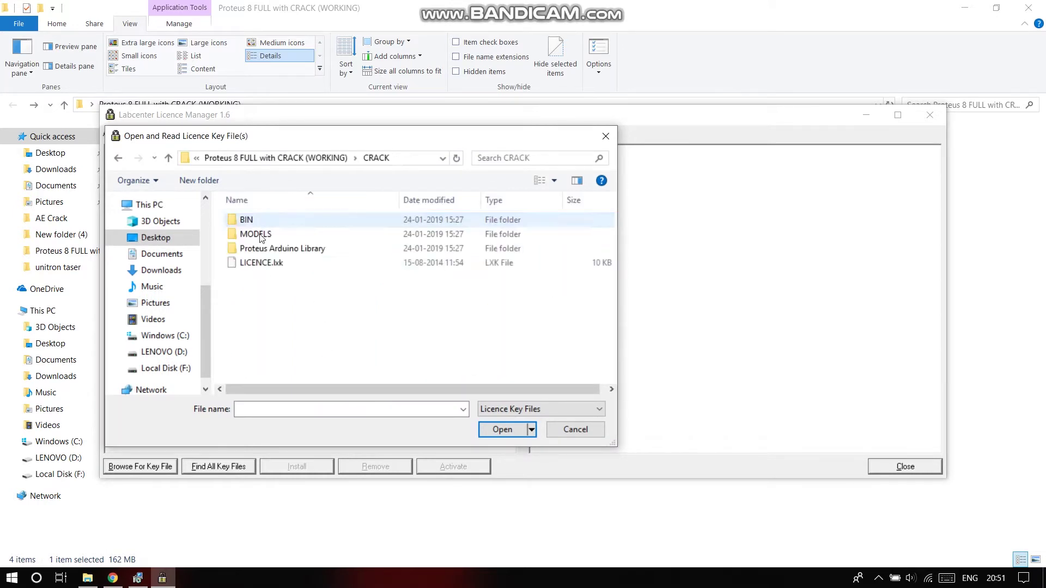
left_click(263, 263)
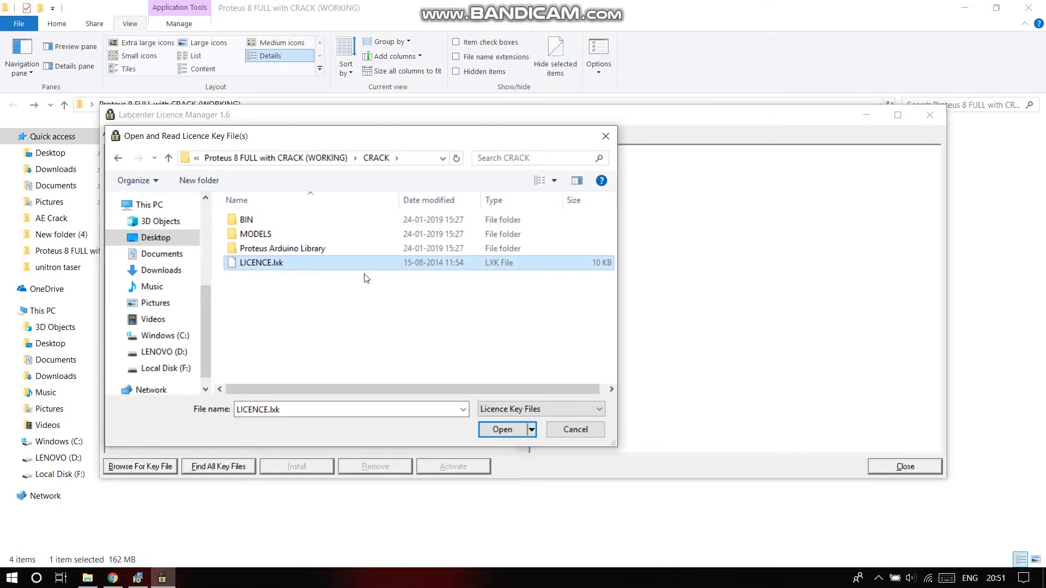
left_click(490, 432)
left_click(495, 429)
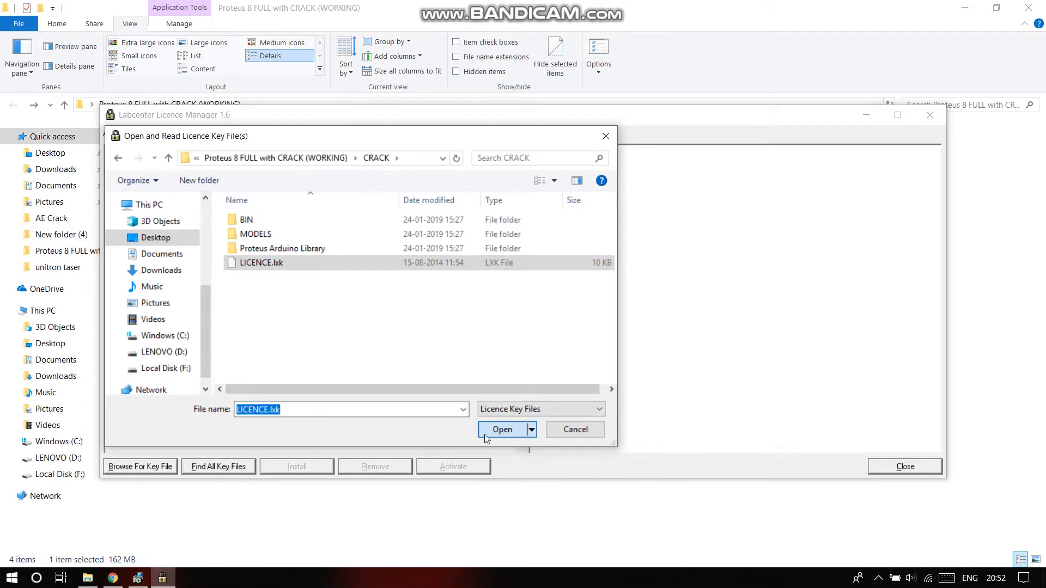
left_click(485, 433)
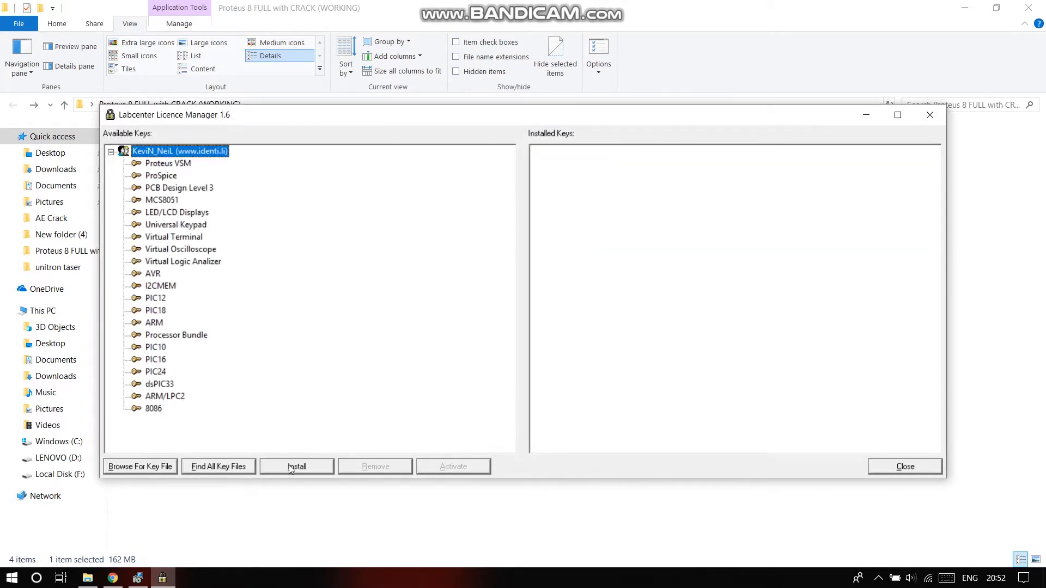
Step: Install the customer key and all 21 product keys from the loaded file
left_click(290, 468)
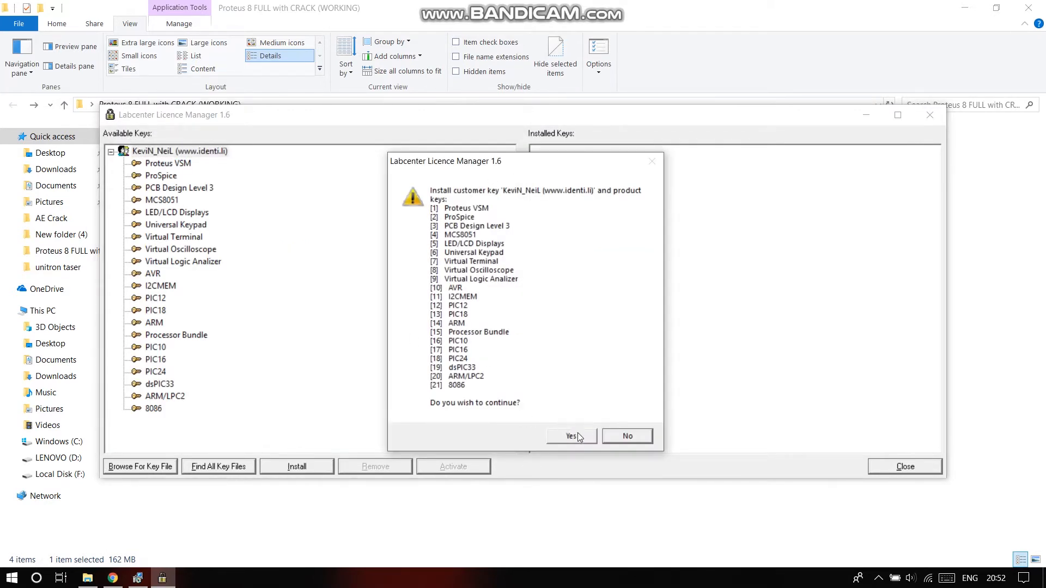
left_click(572, 436)
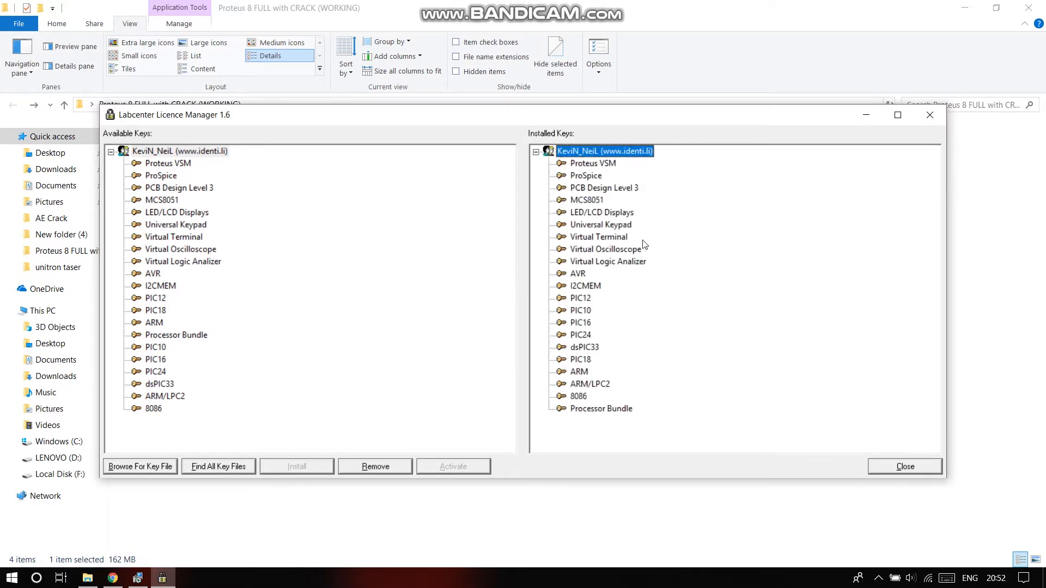
Step: Close the Licence Manager, skip legacy styles import, install Proteus and close the finished wizard
left_click(881, 469)
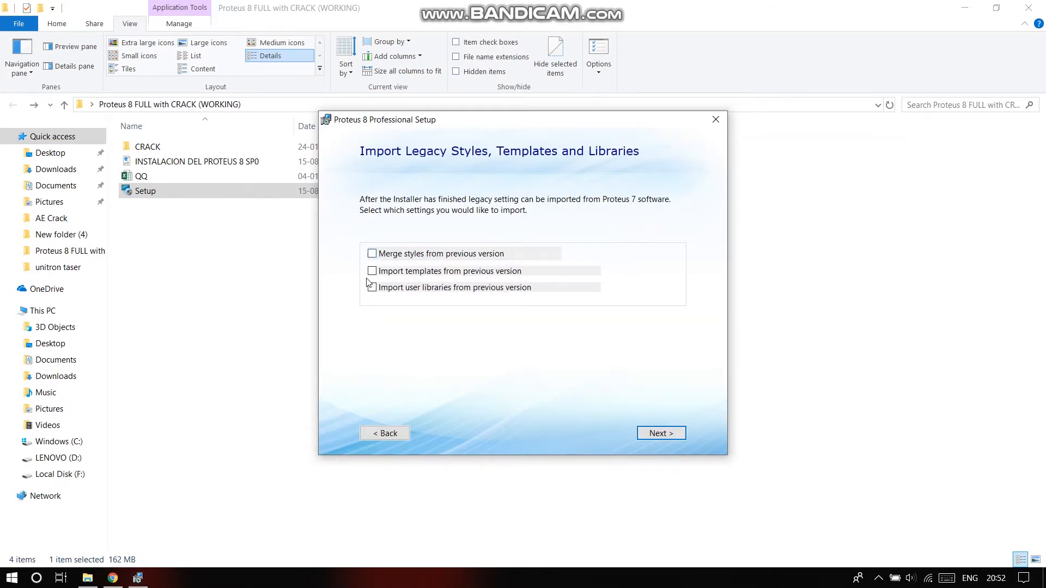
left_click(669, 430)
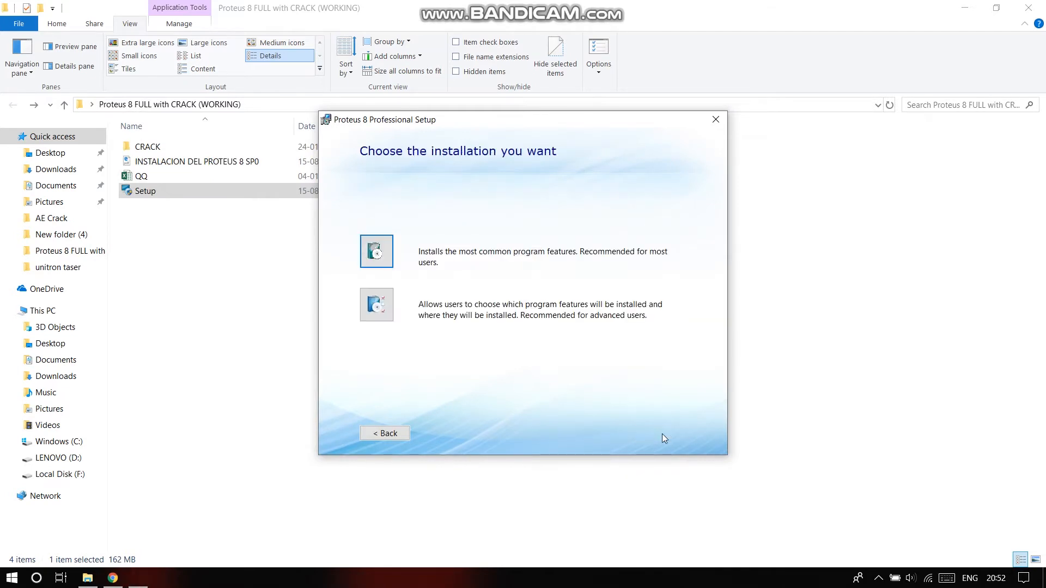
left_click(375, 250)
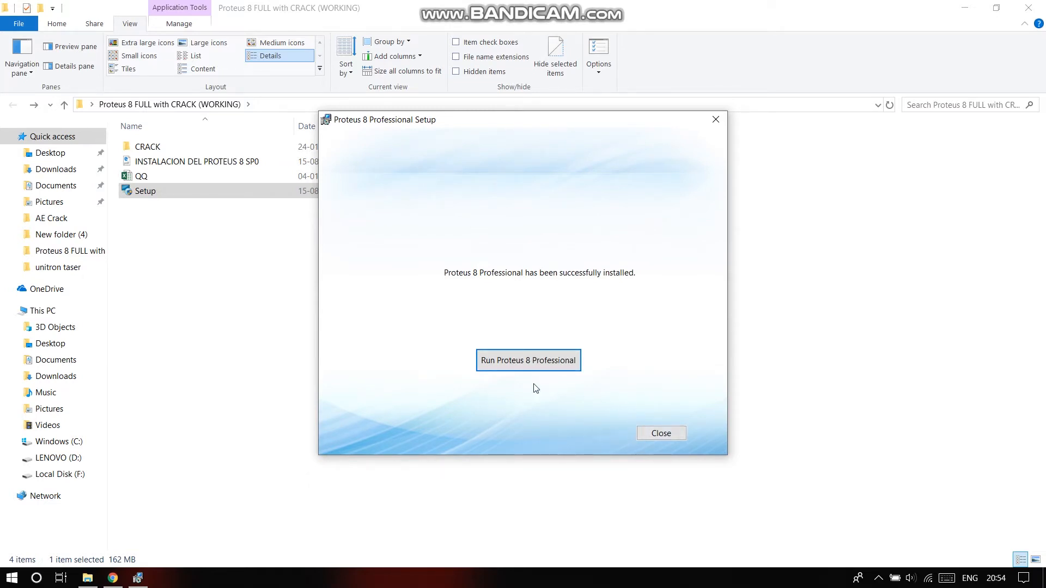
left_click(654, 434)
Step: Copy the BIN folder from the CRACK folder
double_click(191, 150)
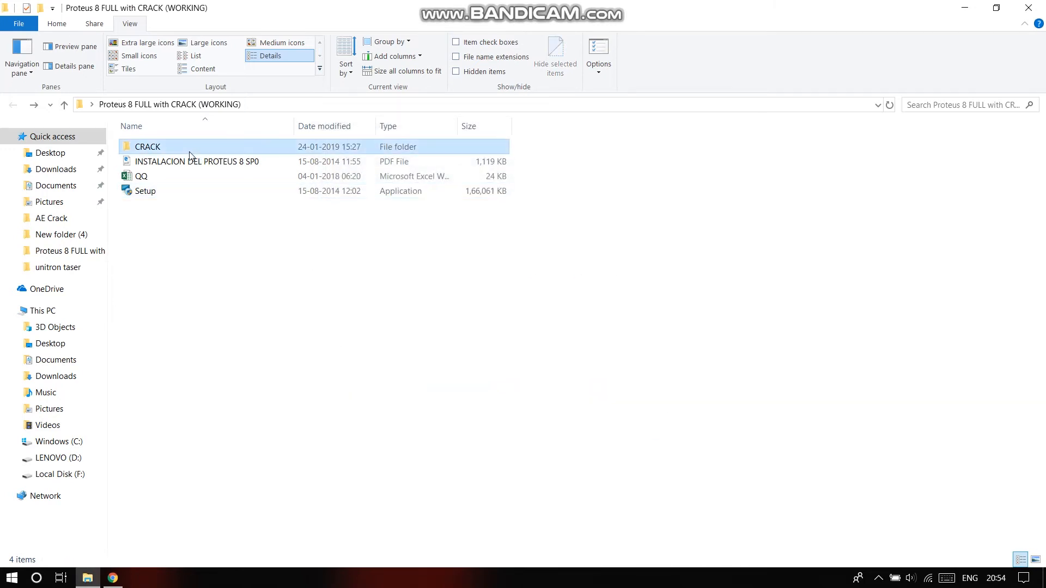
right_click(168, 149)
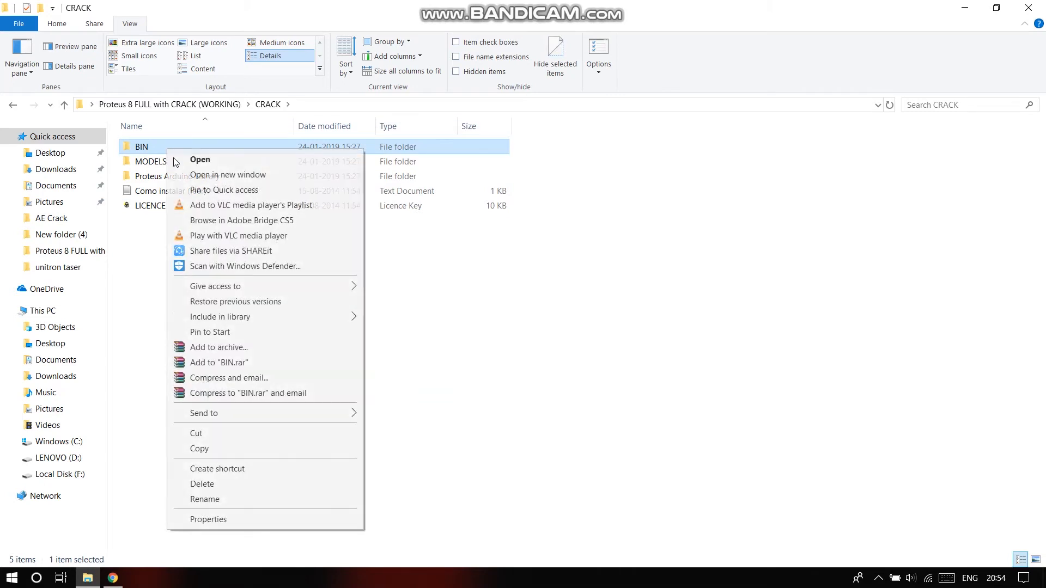
left_click(213, 448)
left_click(123, 497)
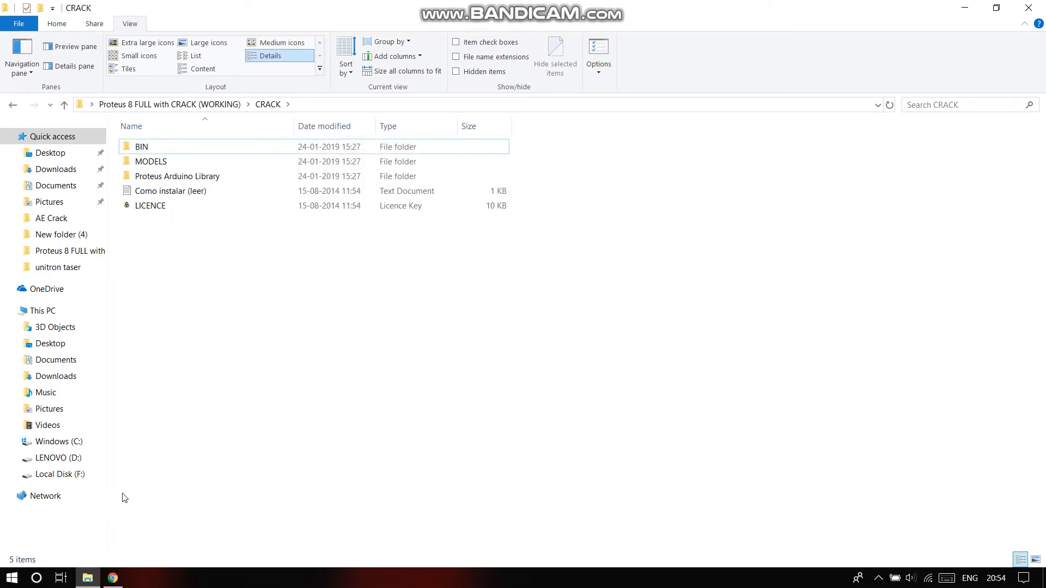
left_click(964, 5)
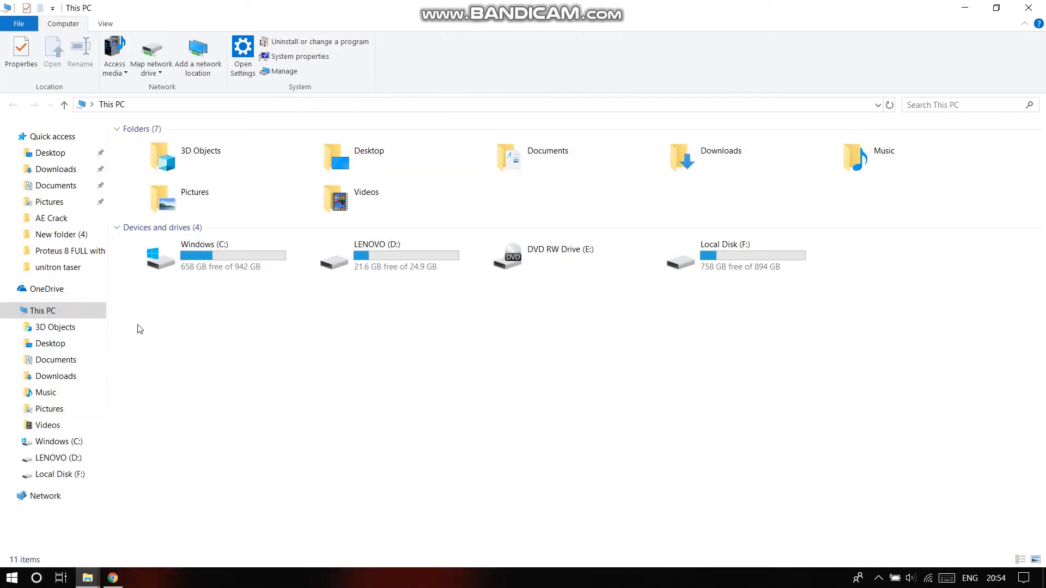
Step: Navigate to C: > Program Files (x86) > Labcenter Electronics > Proteus 8 Professional
double_click(234, 275)
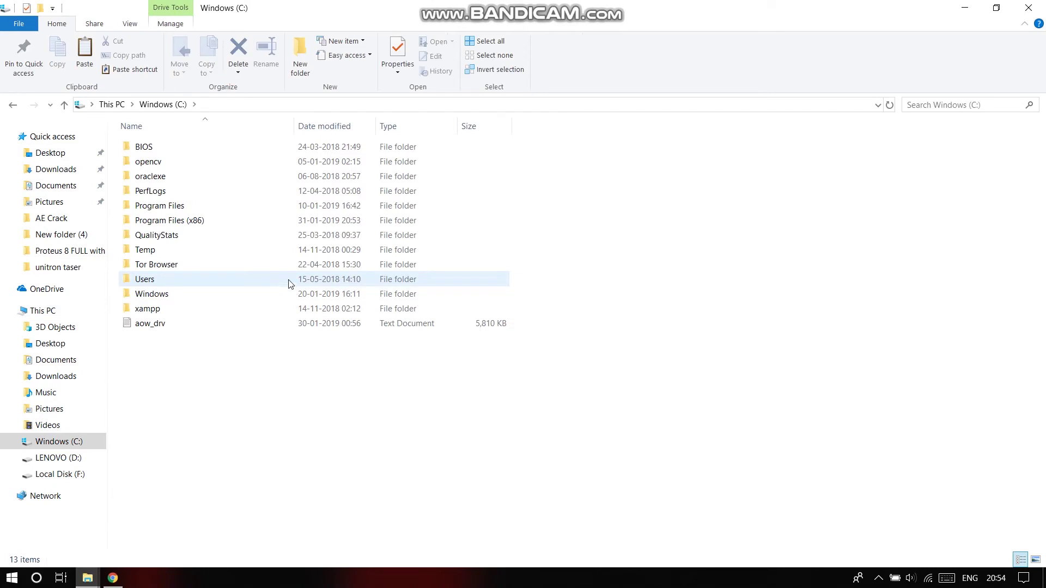
double_click(203, 223)
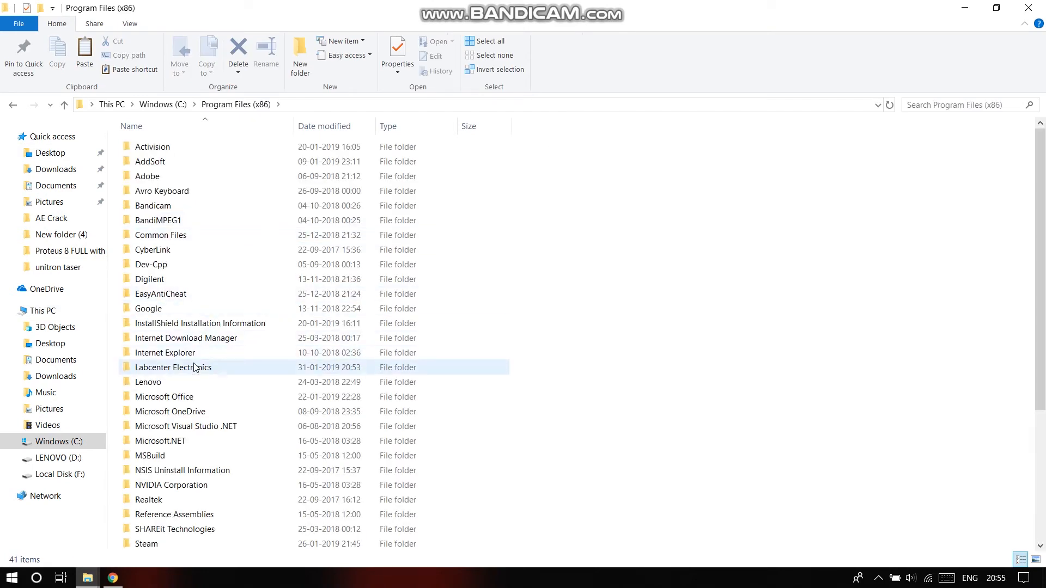
double_click(194, 373)
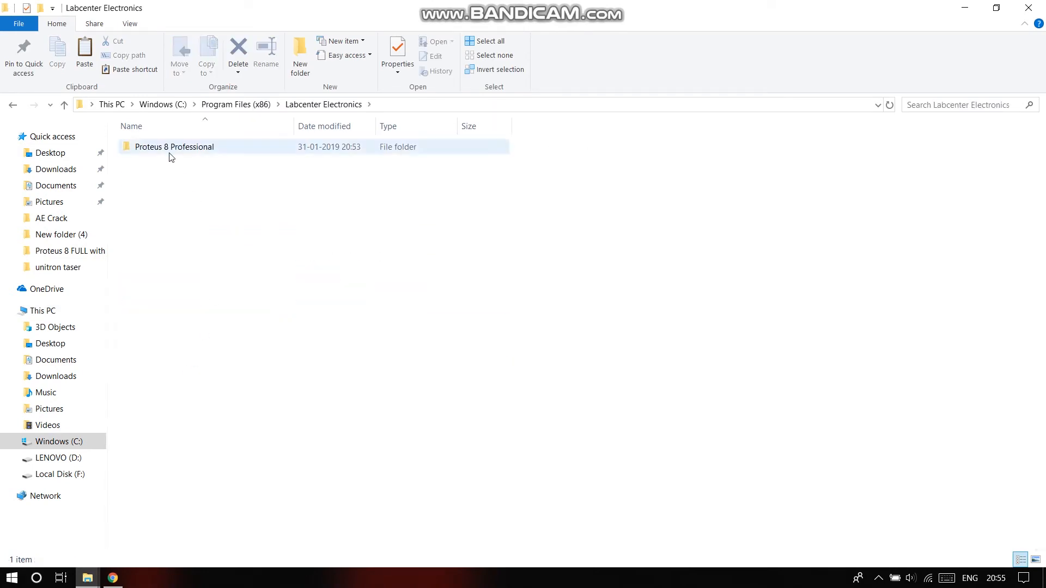
left_click(169, 153)
double_click(169, 153)
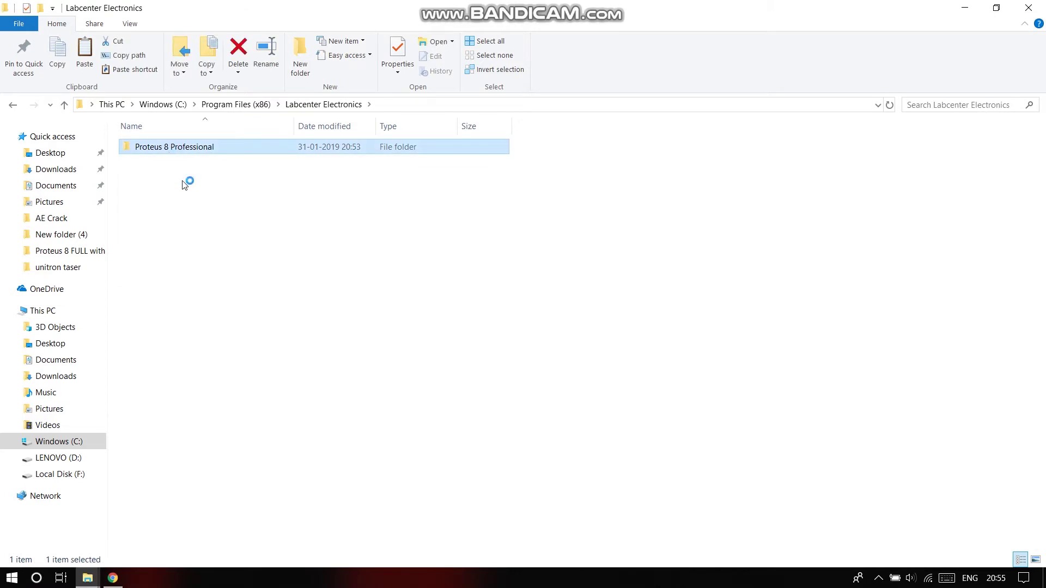
Step: Paste the crack files into the install folder, replacing existing files with administrator permission for all items
right_click(198, 275)
left_click(228, 367)
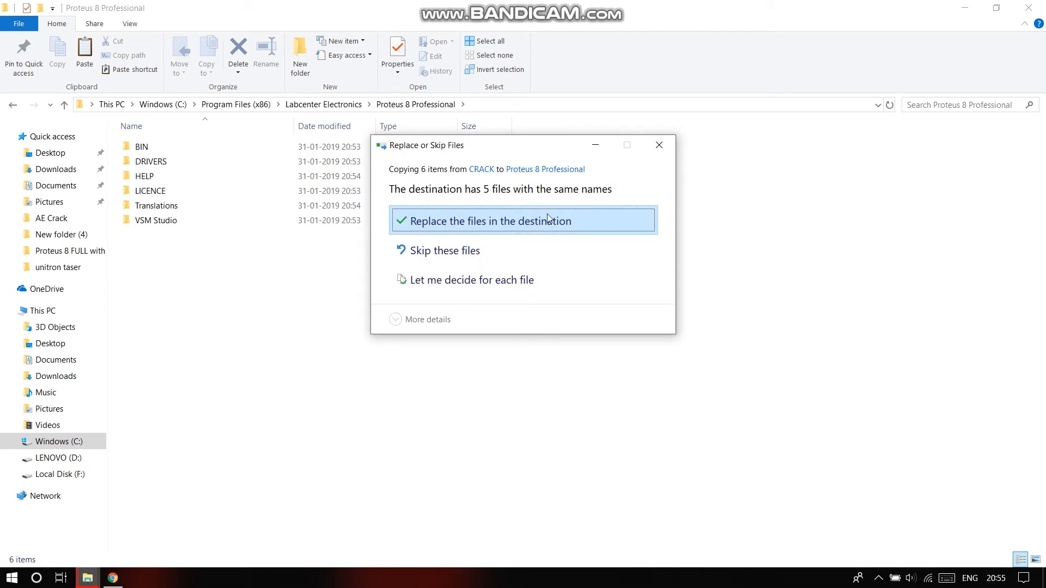
left_click(542, 218)
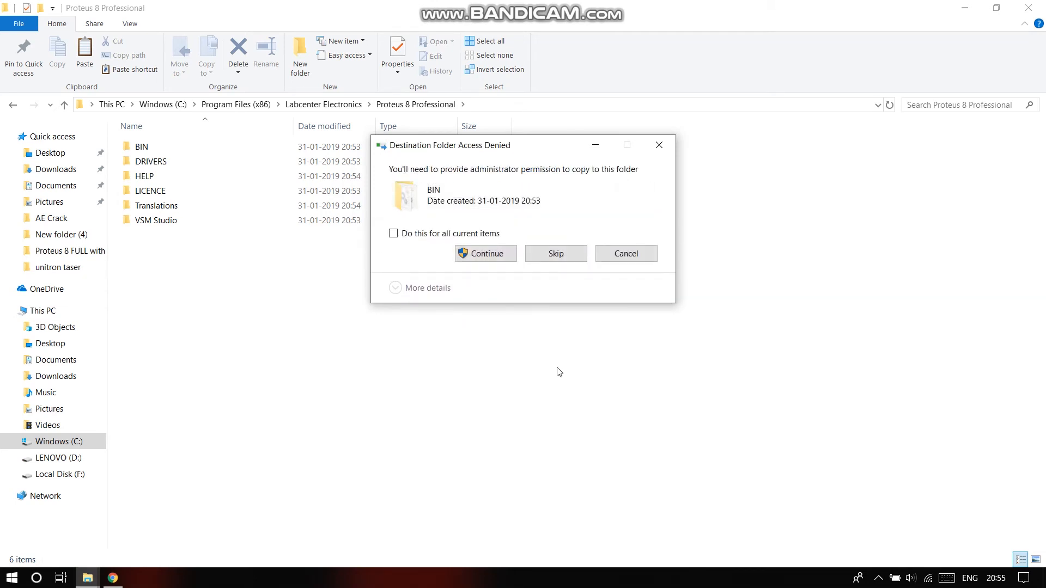
left_click(393, 234)
left_click(467, 259)
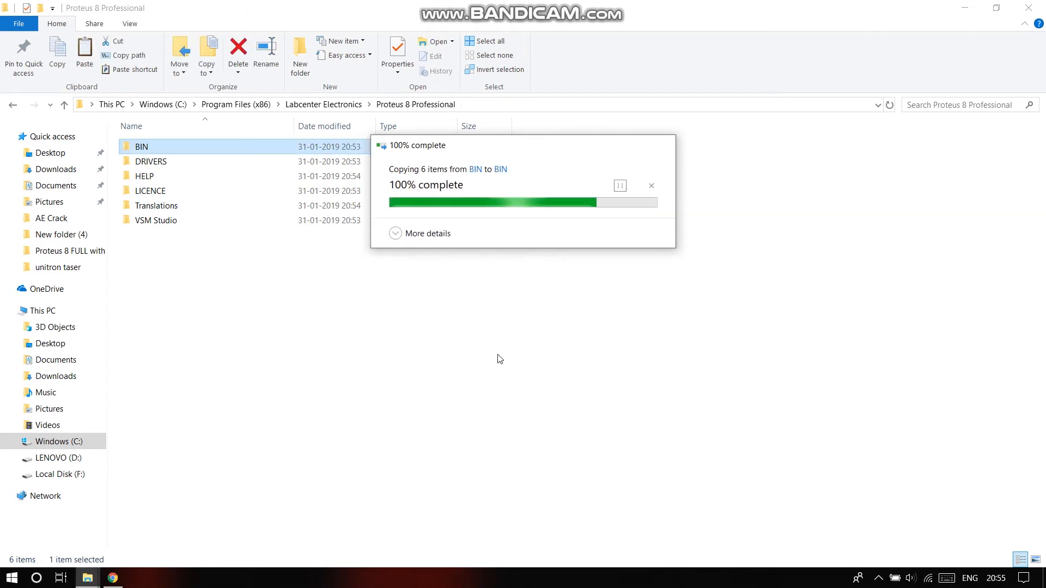
left_click(88, 578)
Step: Copy the MODELS folder from CRACK and go to drive C
left_click(91, 532)
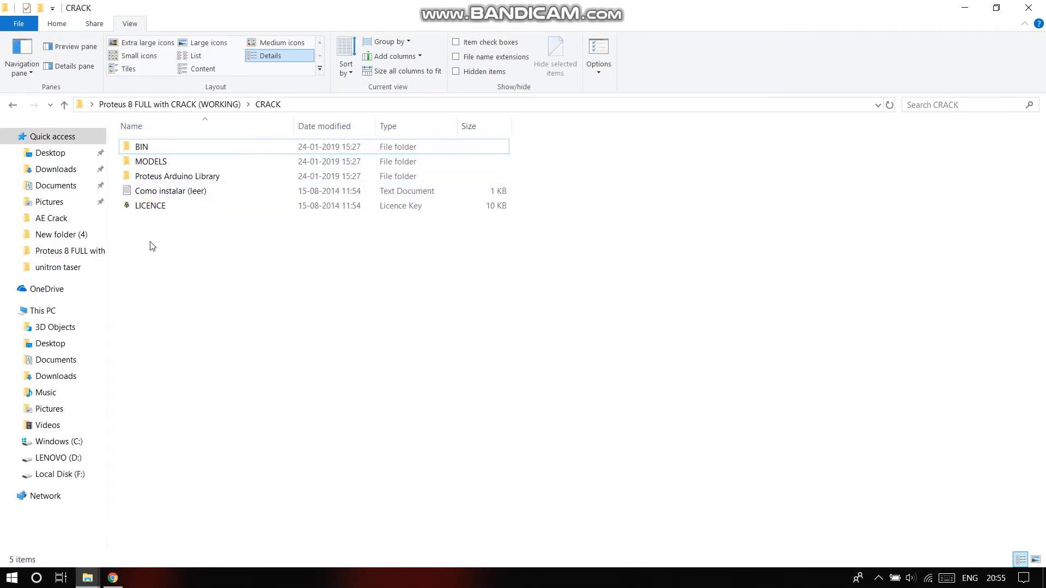
right_click(156, 164)
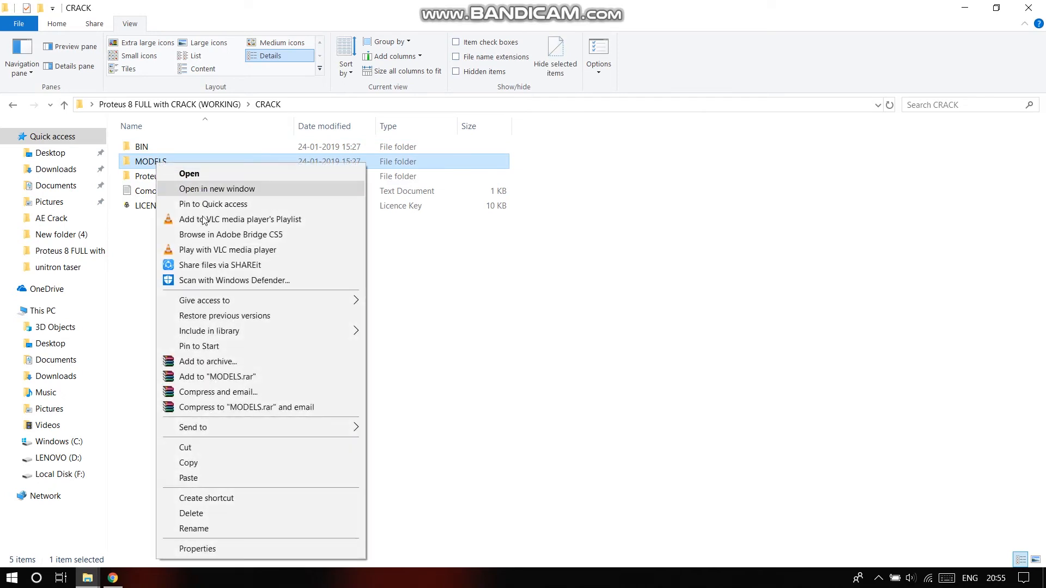
left_click(206, 454)
left_click(59, 441)
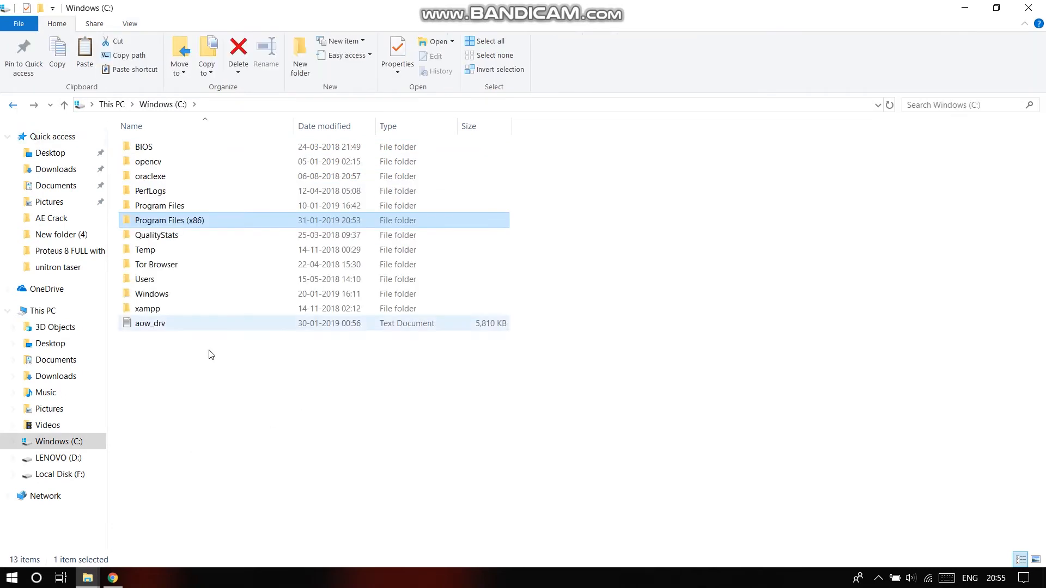
Step: Show hidden items on Windows (C:) and enter the ProgramData folder
left_click(137, 26)
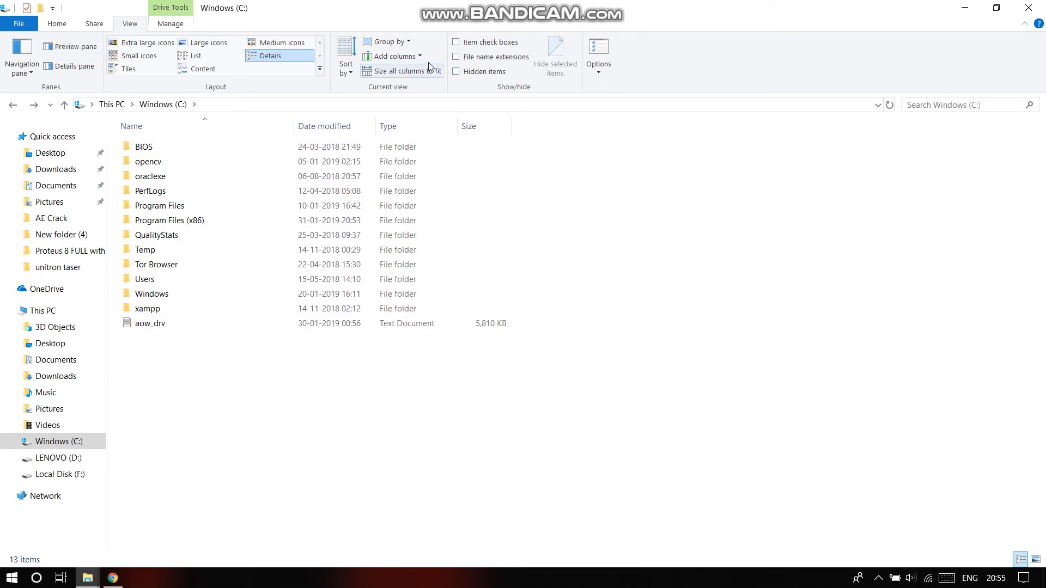
left_click(455, 71)
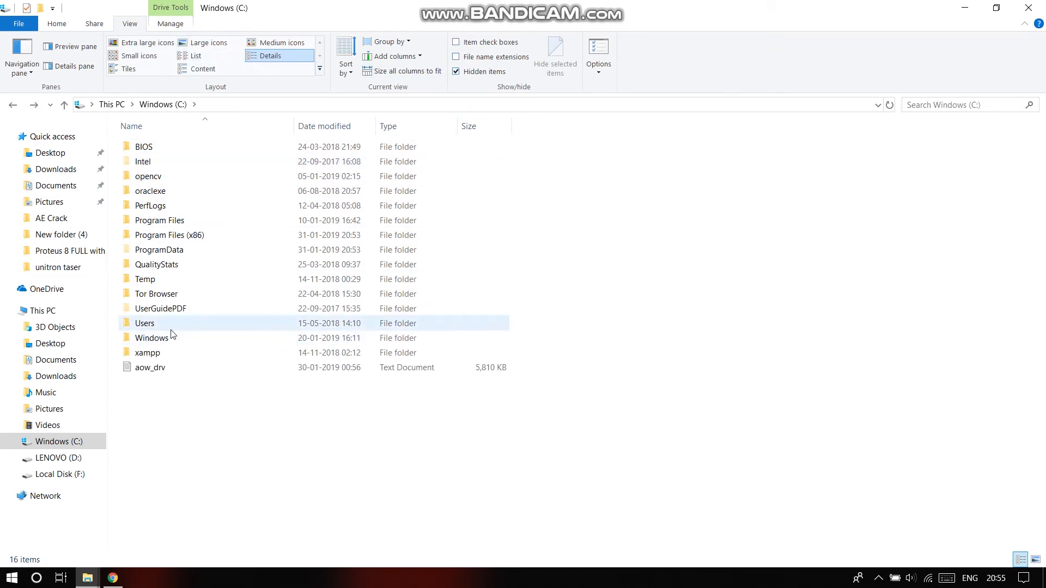
double_click(164, 250)
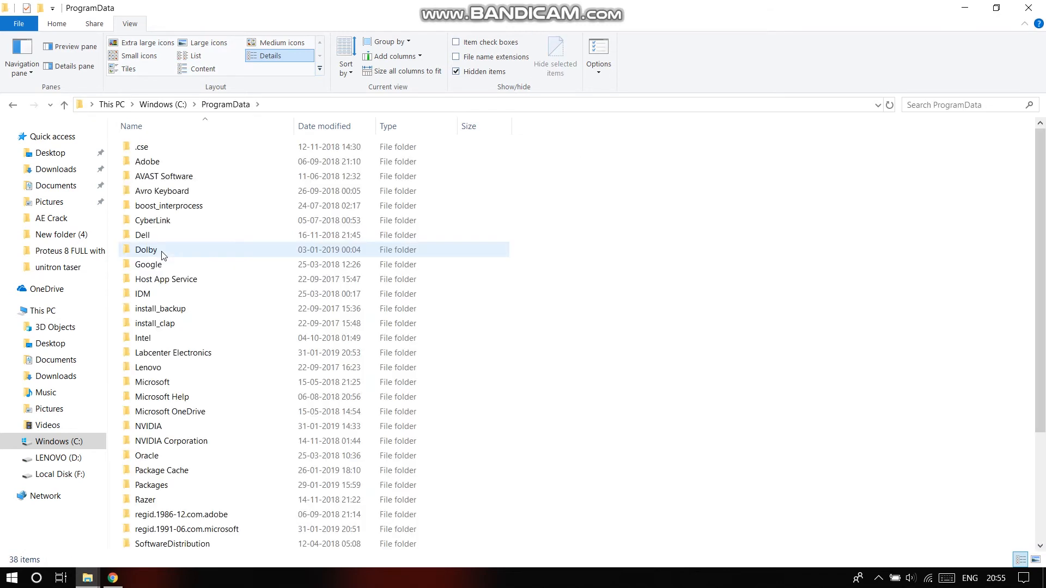
Step: Paste MODELS into ProgramData > Labcenter Electronics > Proteus 8 Professional, replacing existing files
double_click(179, 356)
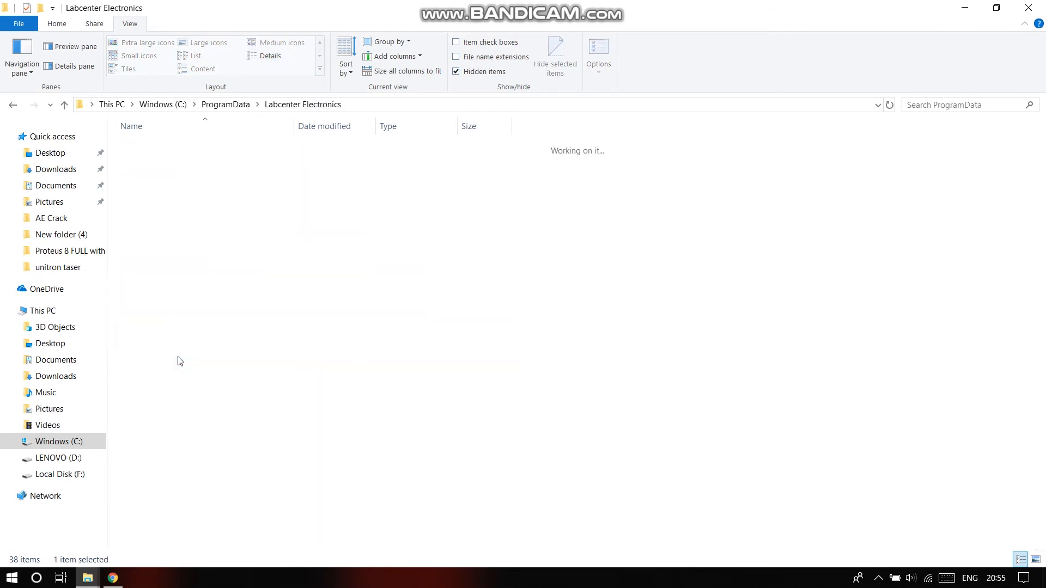
double_click(173, 147)
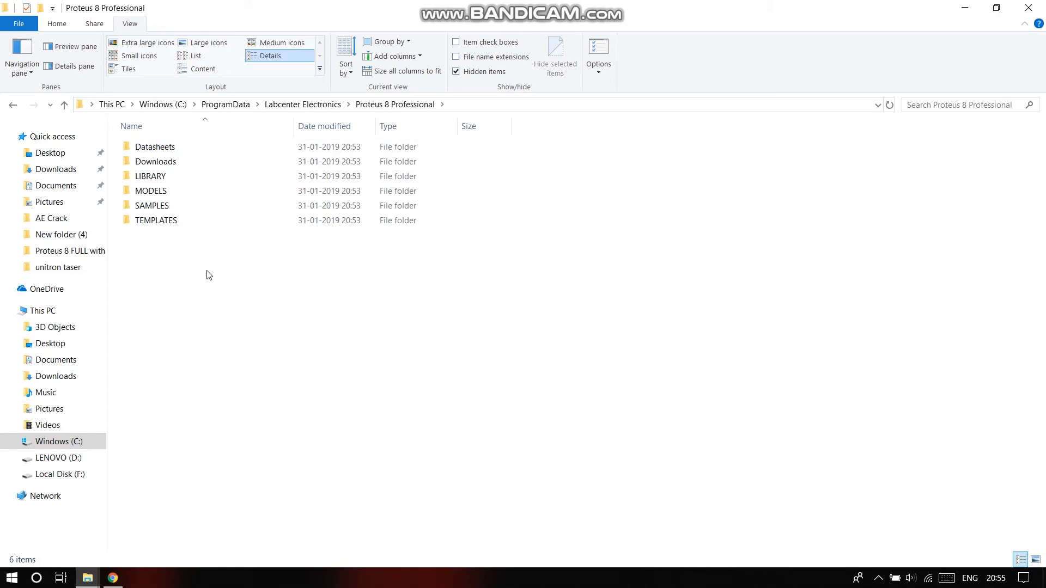
right_click(165, 278)
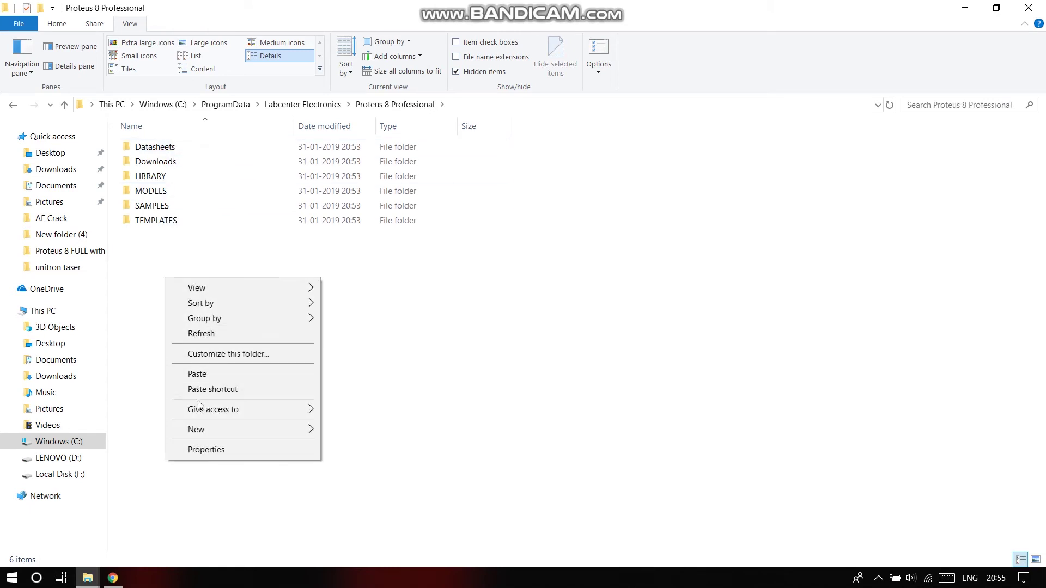
left_click(206, 372)
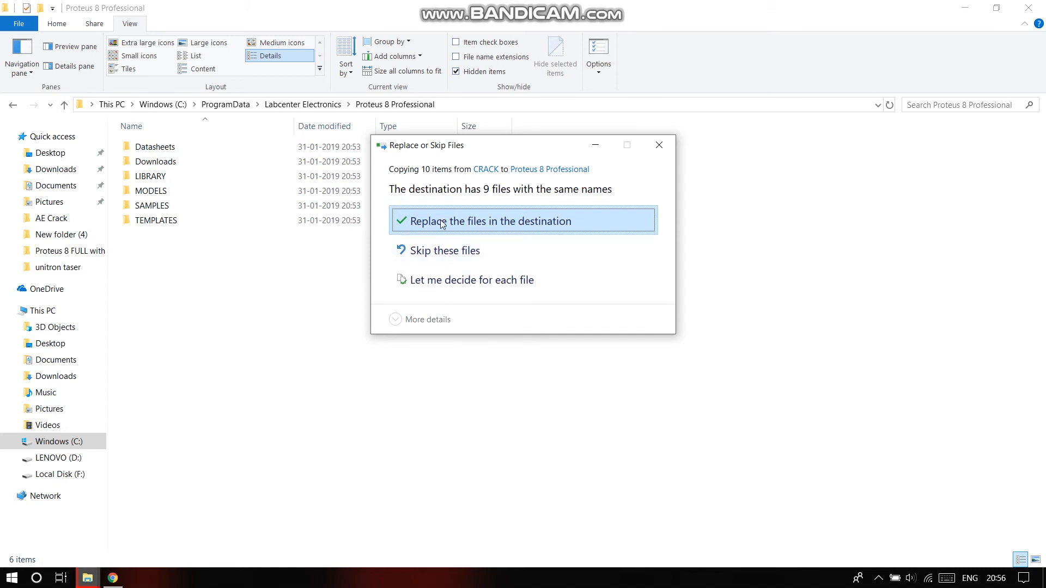
left_click(442, 223)
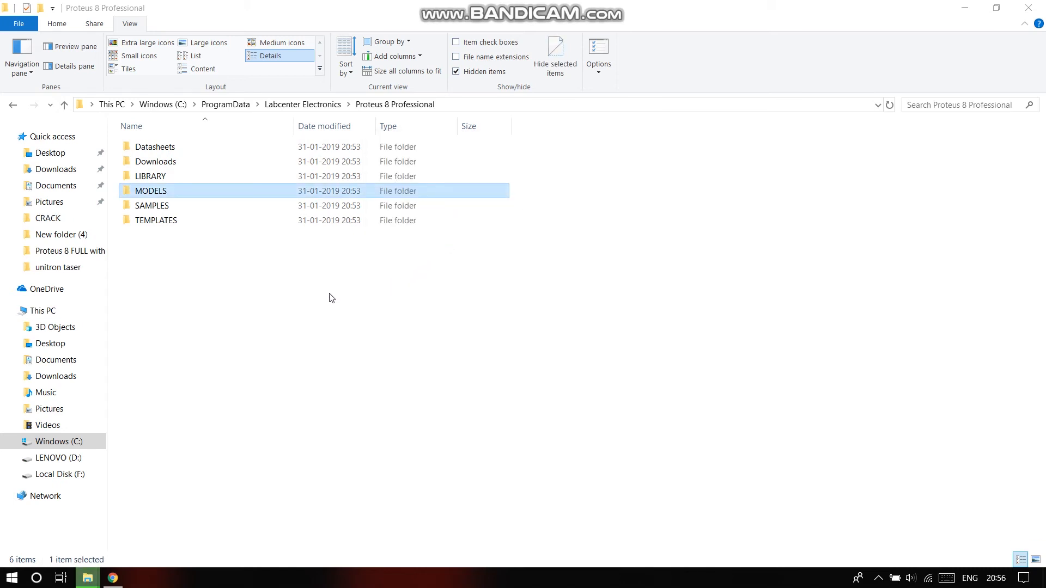
Step: Switch back to the CRACK folder window
left_click(88, 578)
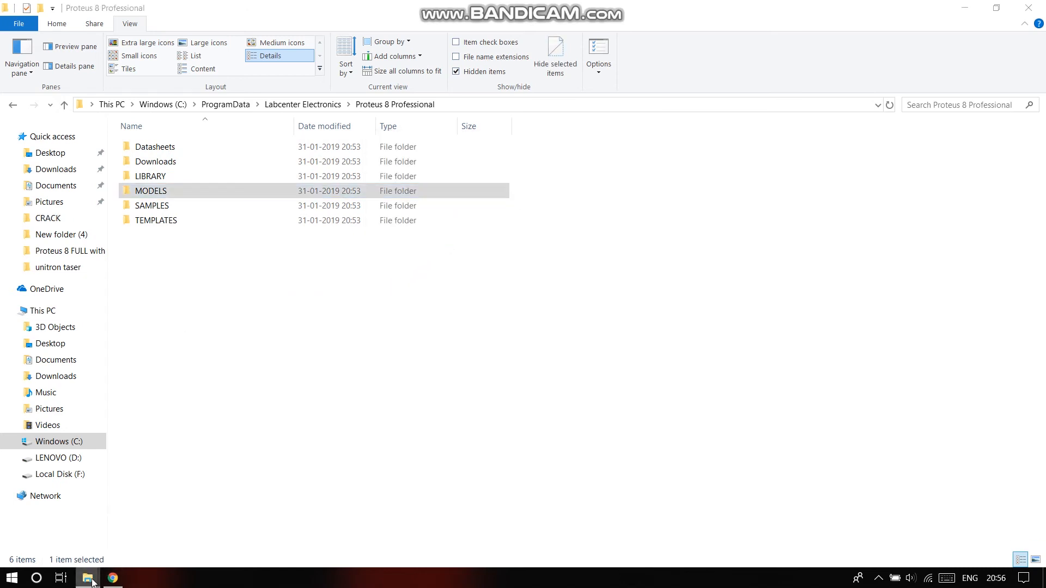
left_click(107, 534)
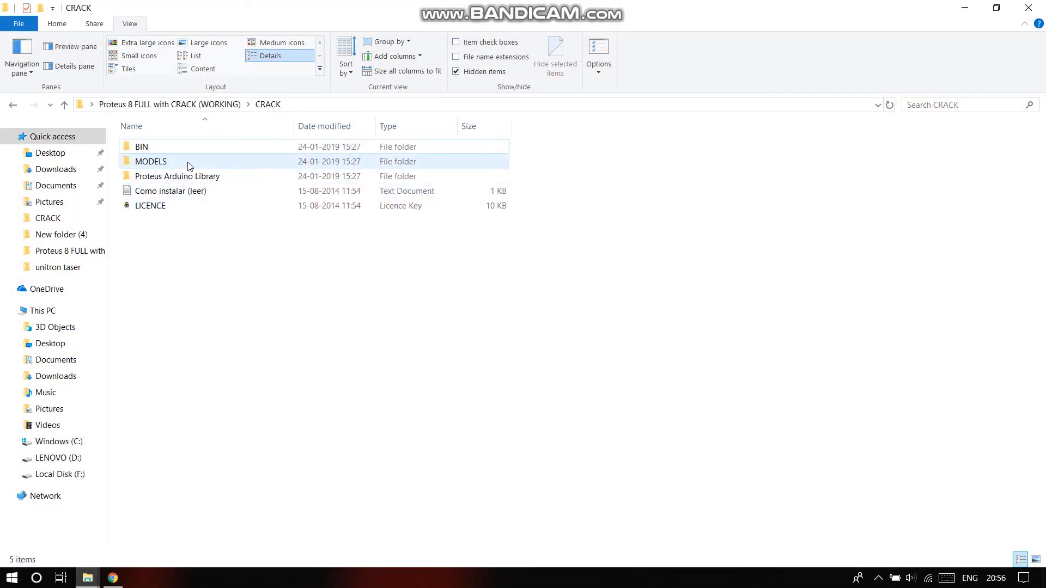
Step: Copy ARDUINO.IDX and ARDUINO.LIB from the Proteus Arduino Library folder
double_click(181, 179)
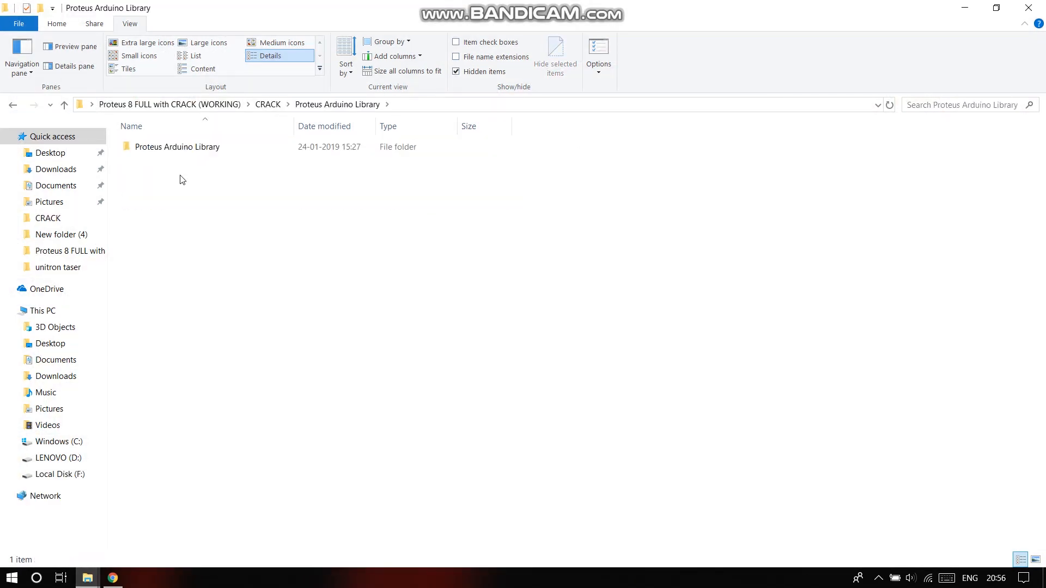
double_click(185, 151)
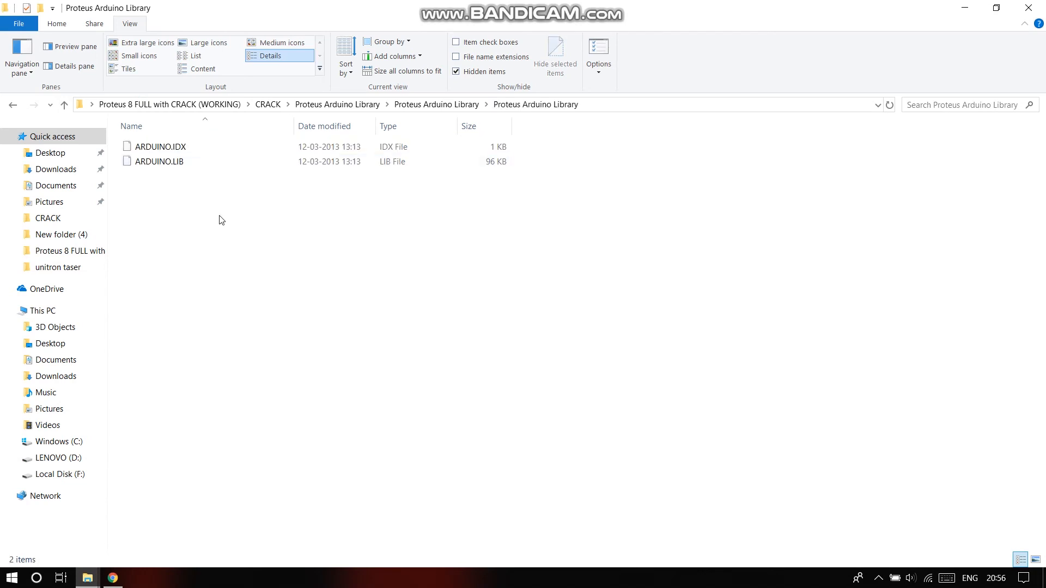
left_click_drag(161, 194, 159, 144)
right_click(159, 144)
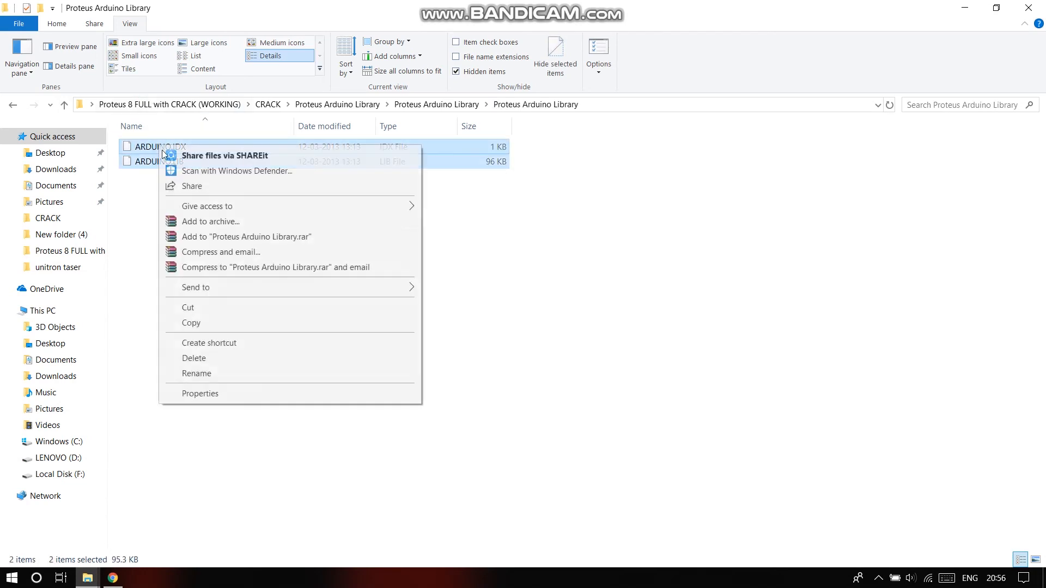
left_click(191, 323)
Step: Paste the Arduino library files into the Proteus LIBRARY folder and start a new Schematic Capture sheet
left_click(88, 578)
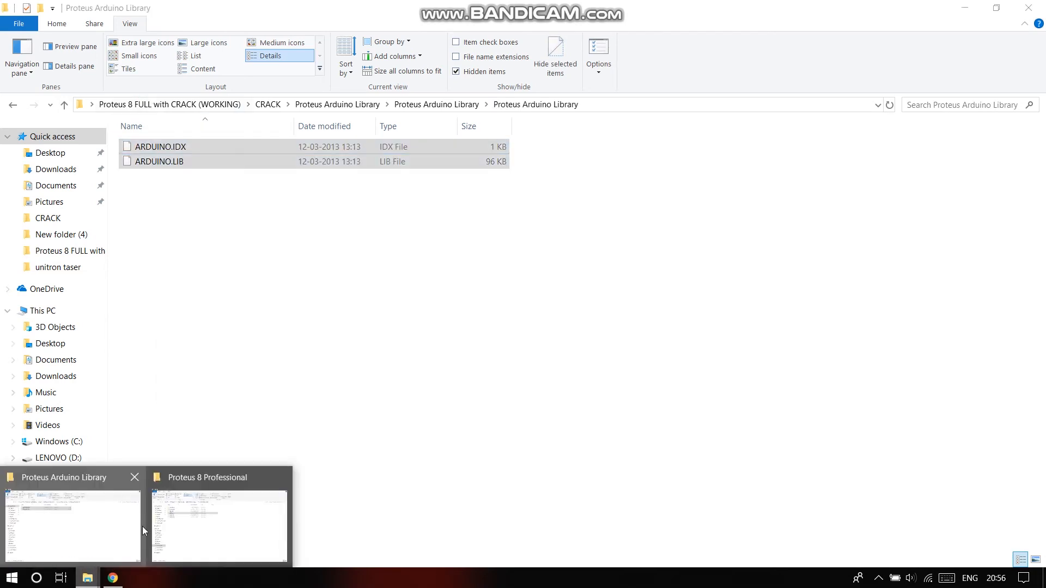
left_click(171, 519)
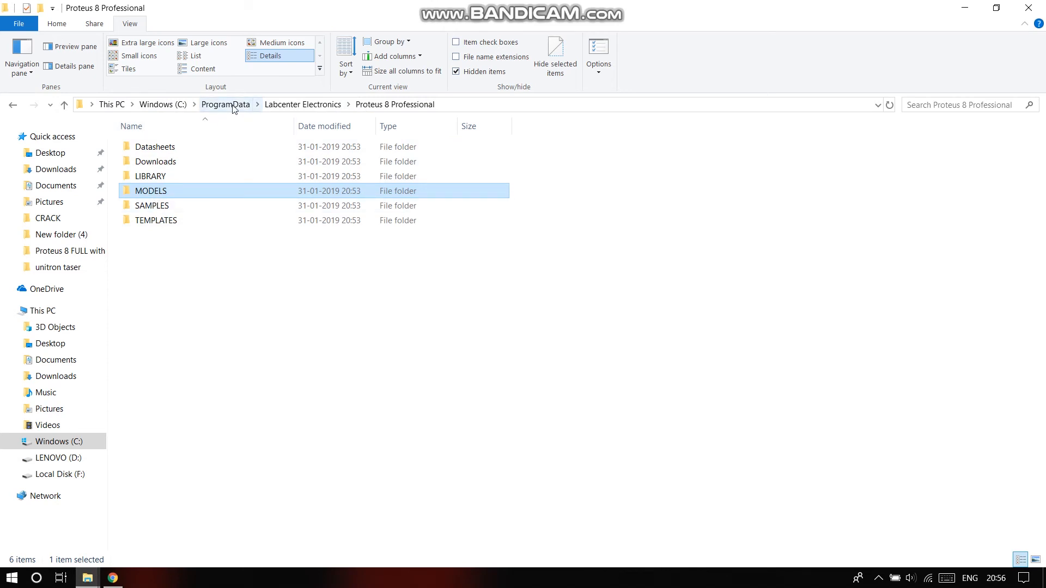
double_click(155, 176)
right_click(647, 220)
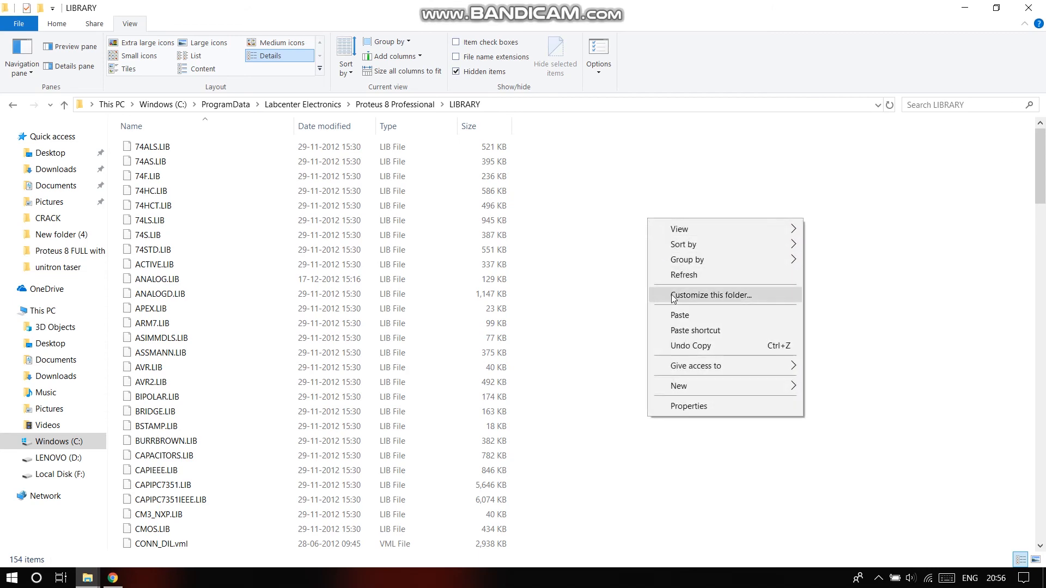
left_click(681, 316)
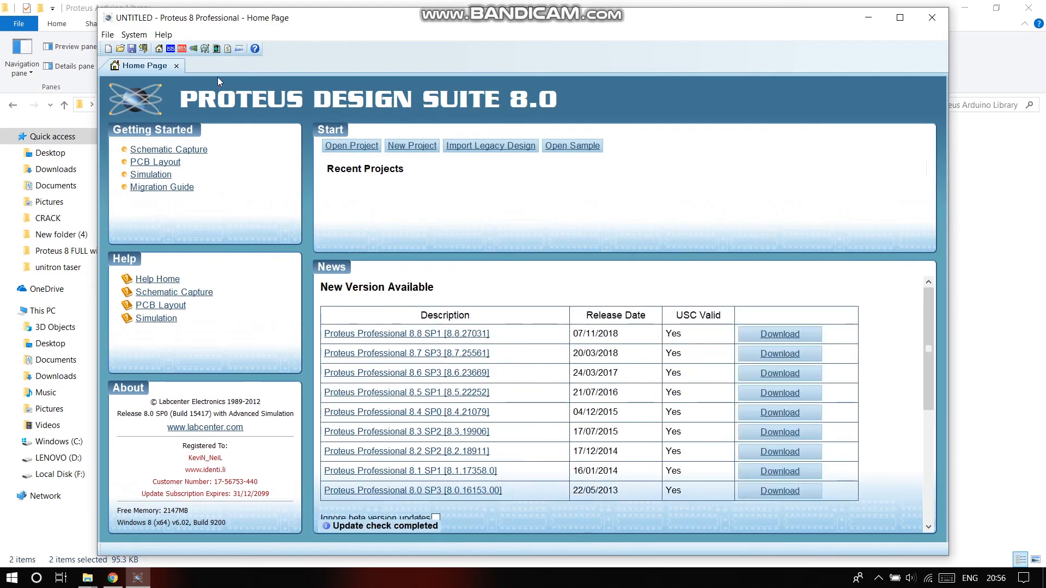
left_click(171, 50)
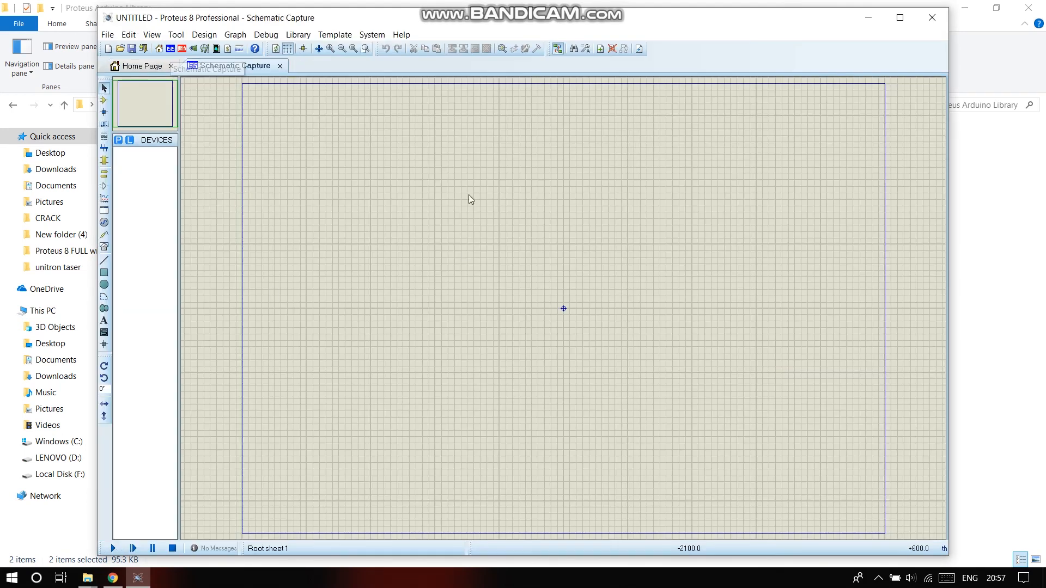
Step: Search Pick Devices for 'arduino' to list the MEGA1280, MEGA2560 R3 and Uno R3 boards
left_click(119, 140)
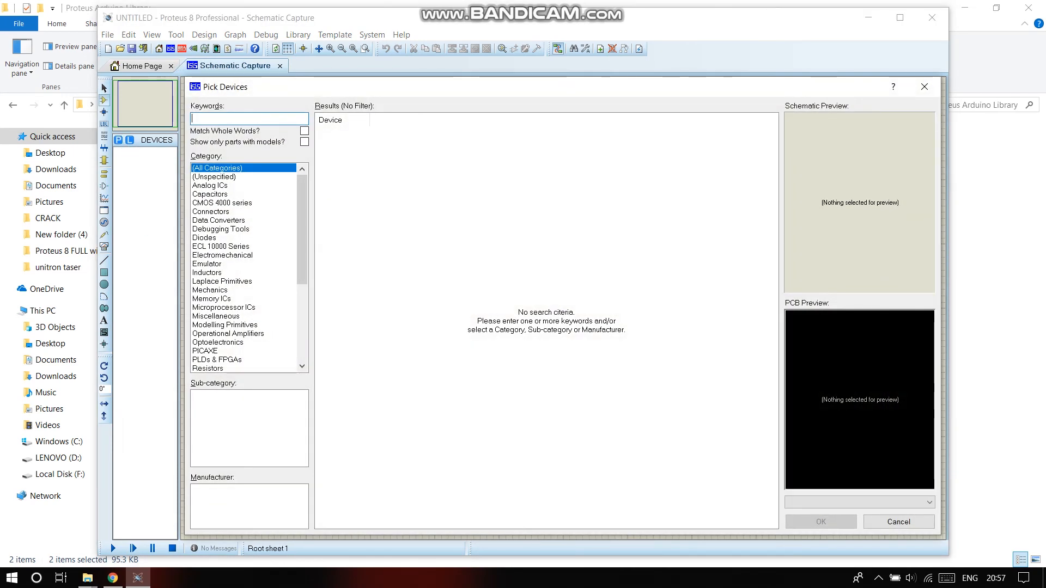
type("arduino")
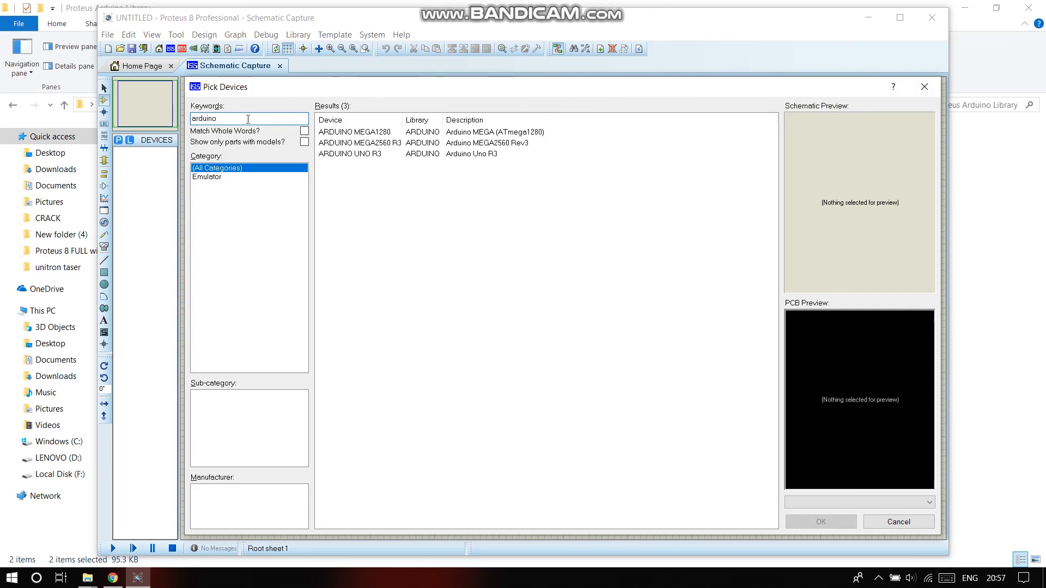